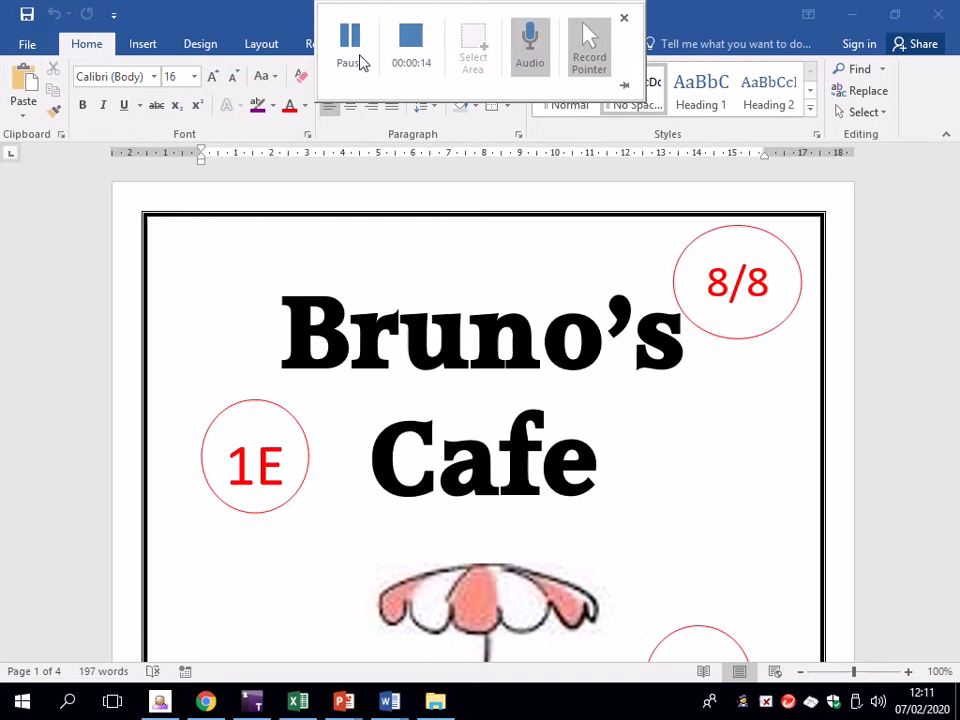
- Review the cover page: the 1E circle, the Bruno's Cafe title and the cafe table picture
left_click(416, 392)
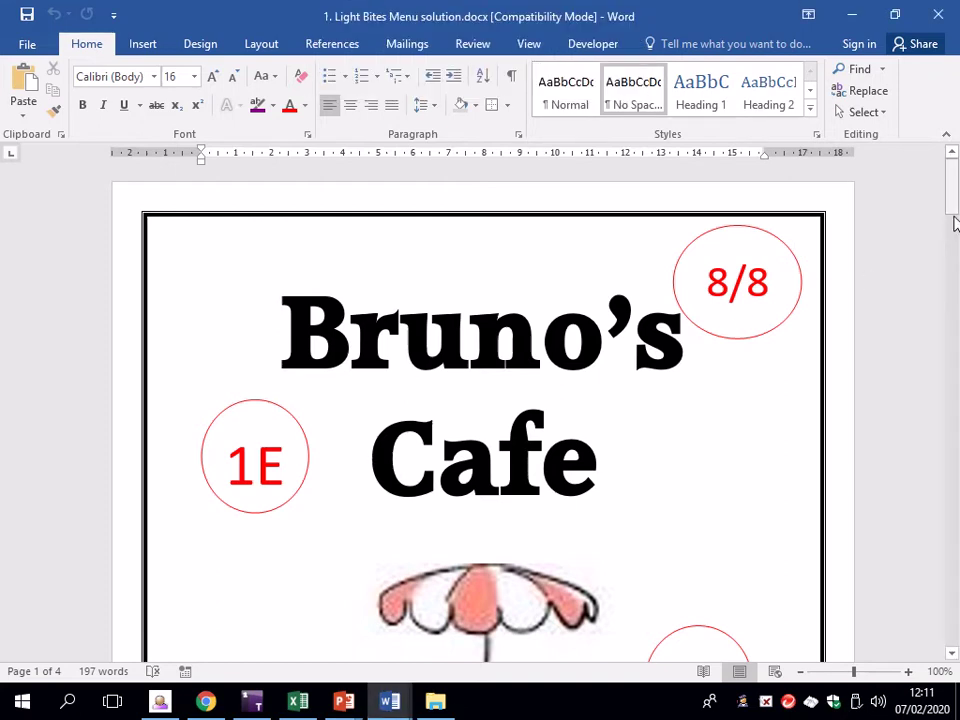
left_click_drag(952, 210, 952, 190)
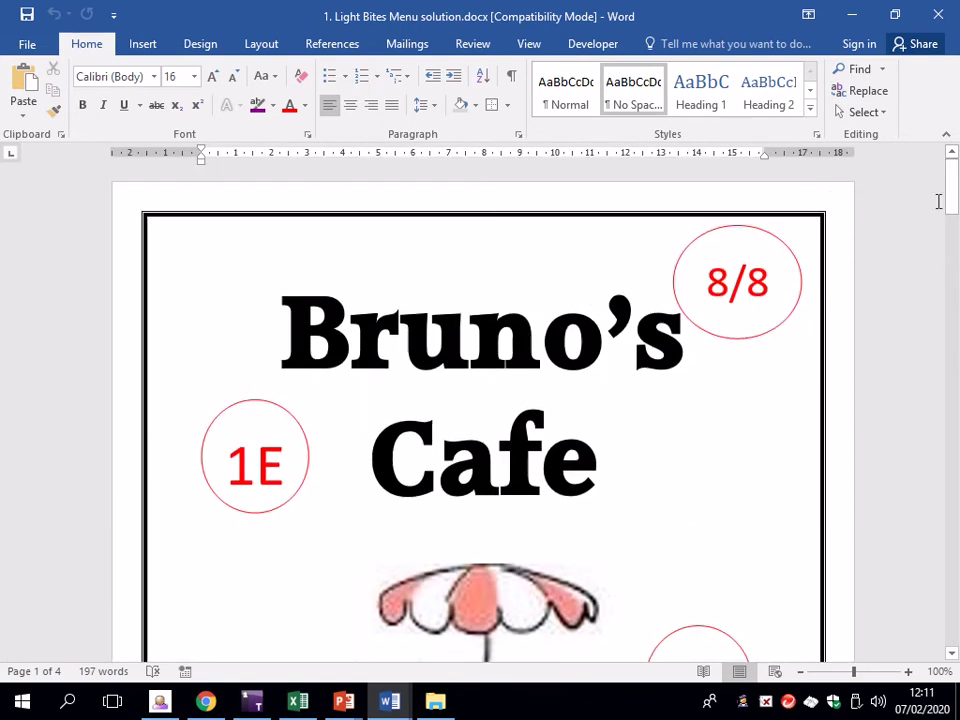
left_click(286, 445)
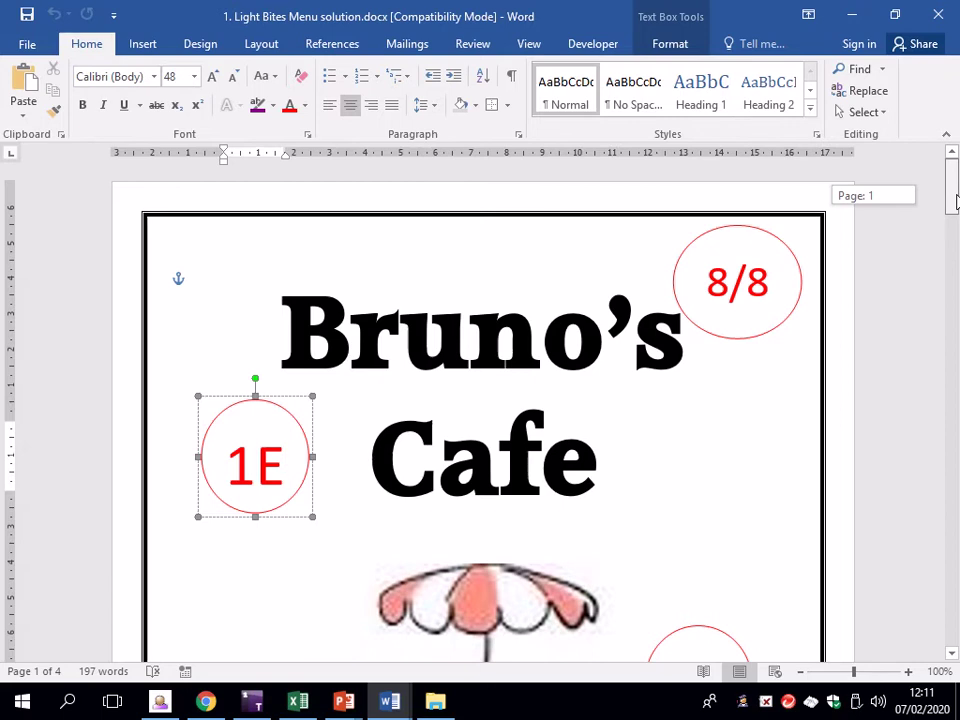
left_click_drag(955, 200, 955, 215)
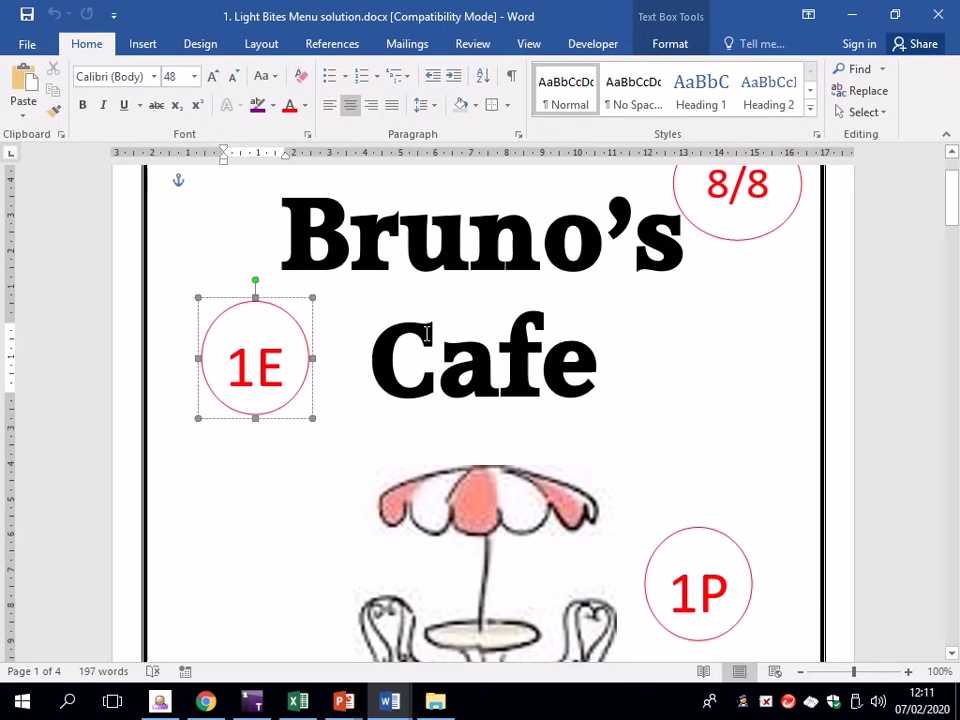
left_click_drag(290, 238, 621, 386)
left_click(777, 378)
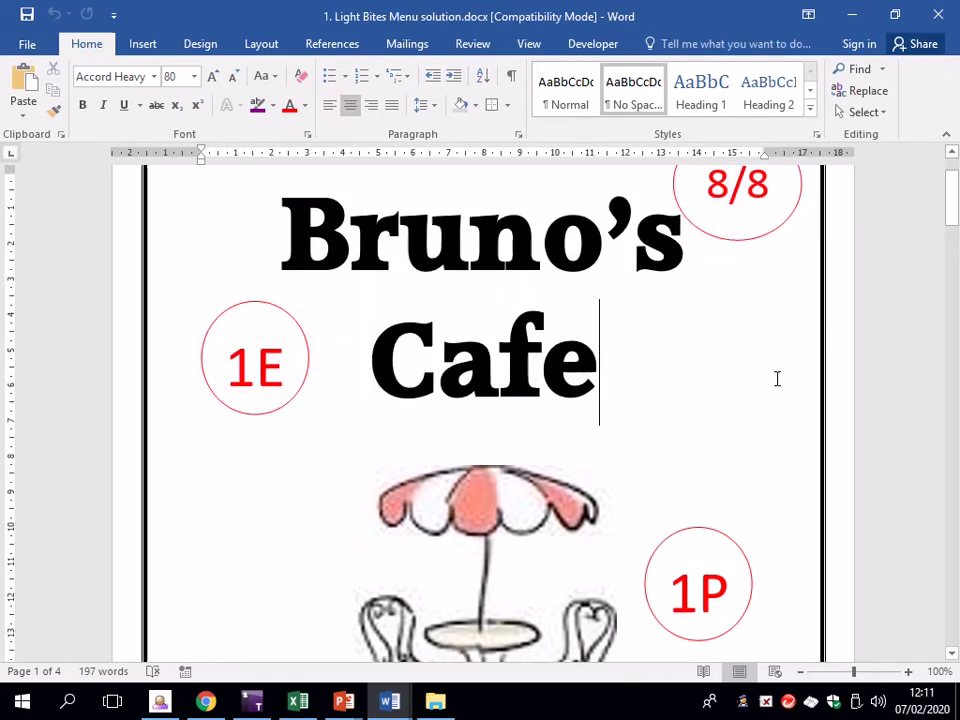
scroll(836, 280, "down", 4)
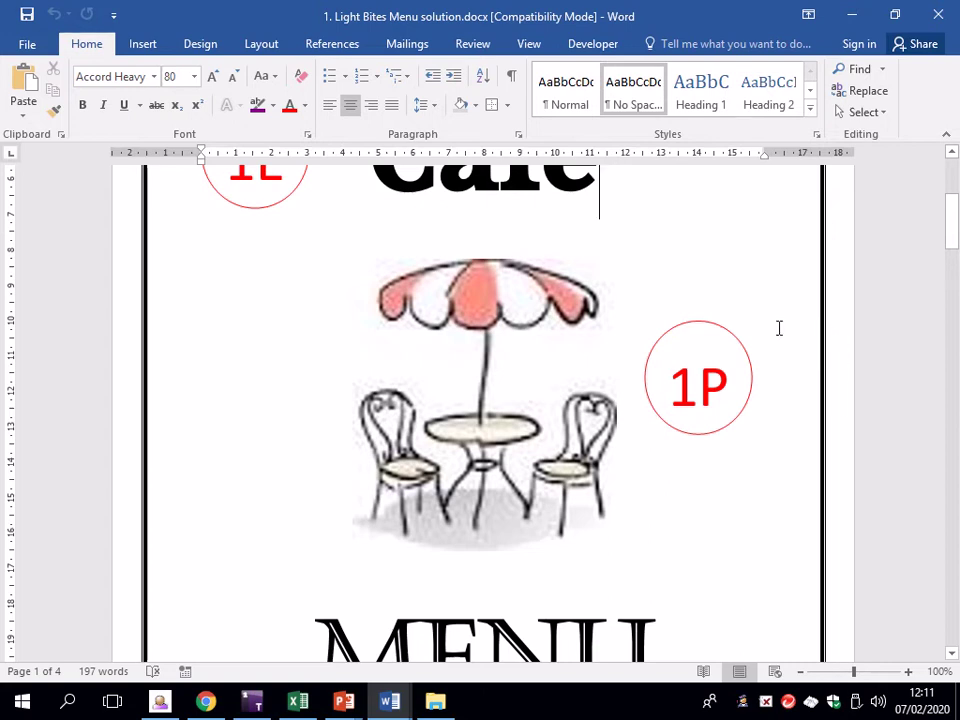
left_click_drag(951, 246, 951, 252)
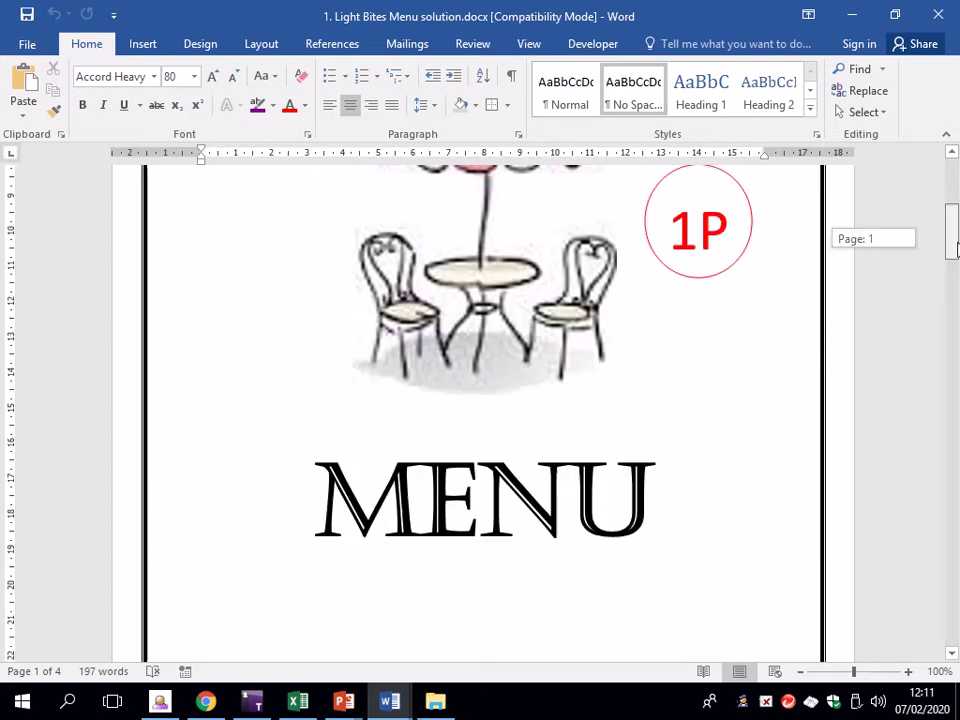
left_click(514, 372)
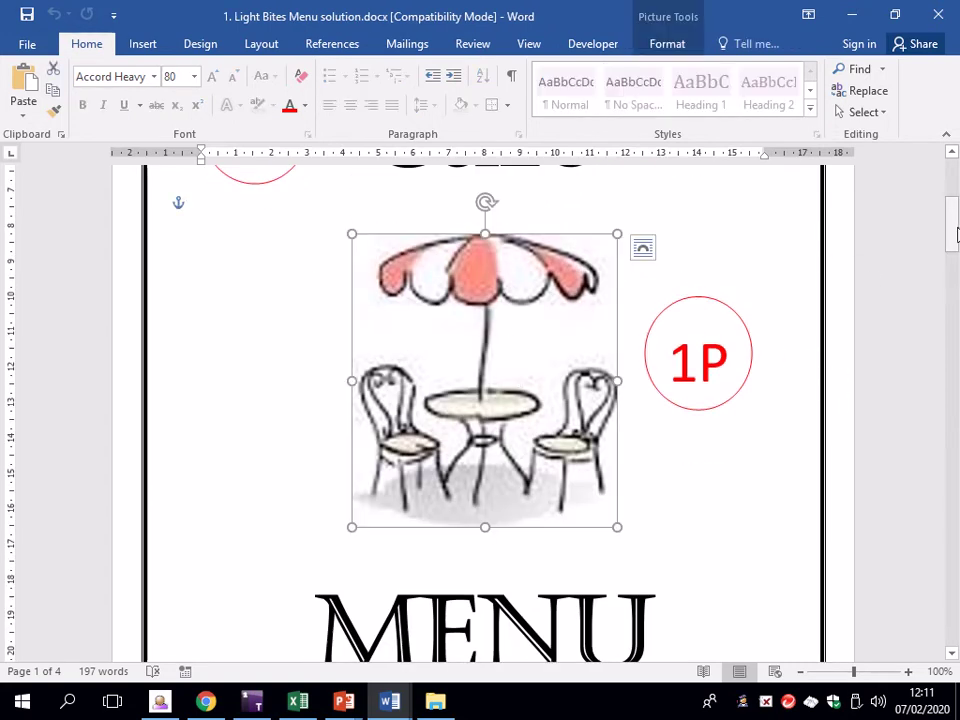
mouse_move(951, 246)
left_mouse_down()
mouse_move(951, 238)
mouse_move(951, 328)
left_mouse_up()
- Inspect the upper 1P circle label and the soup cup picture on the inner pages
scroll(902, 261, "up", 2)
key("Tab")
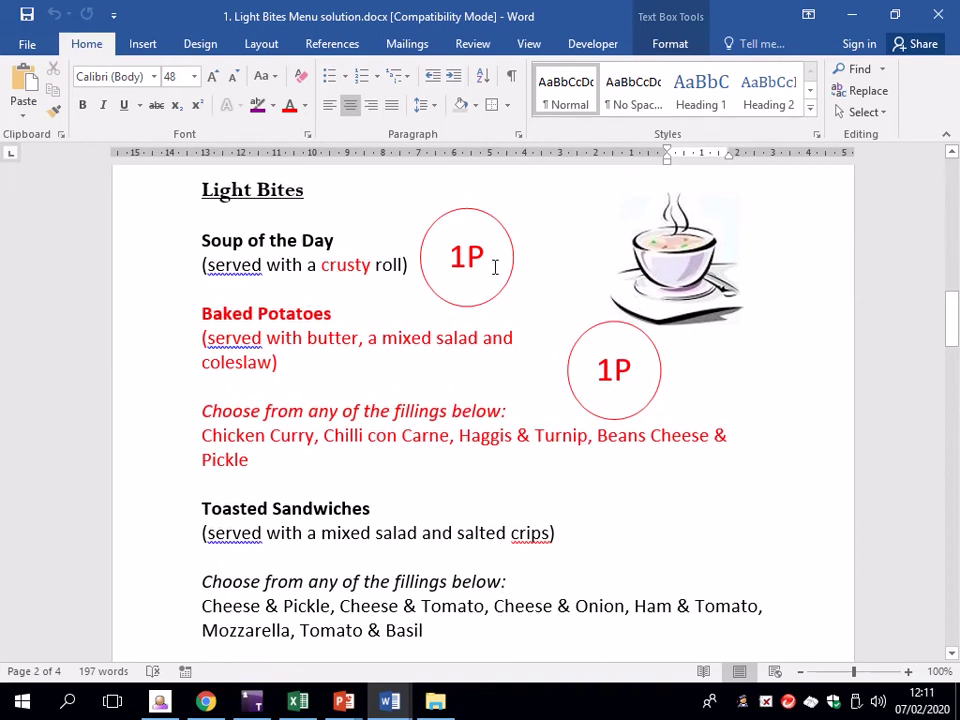
left_click(494, 267)
left_click(677, 268)
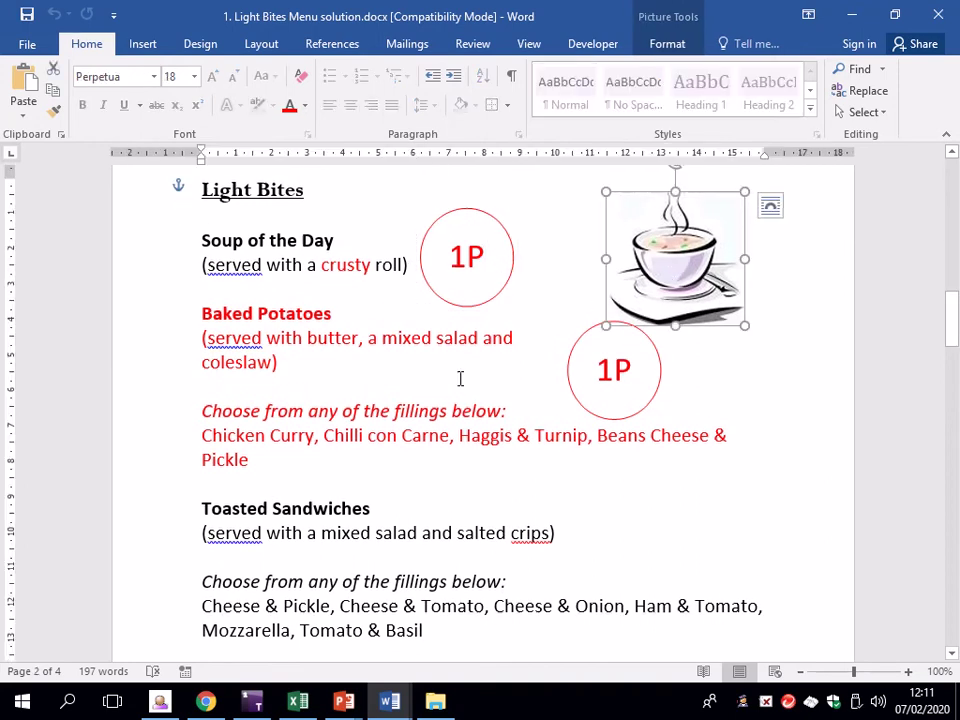
scroll(385, 398, "down", 1)
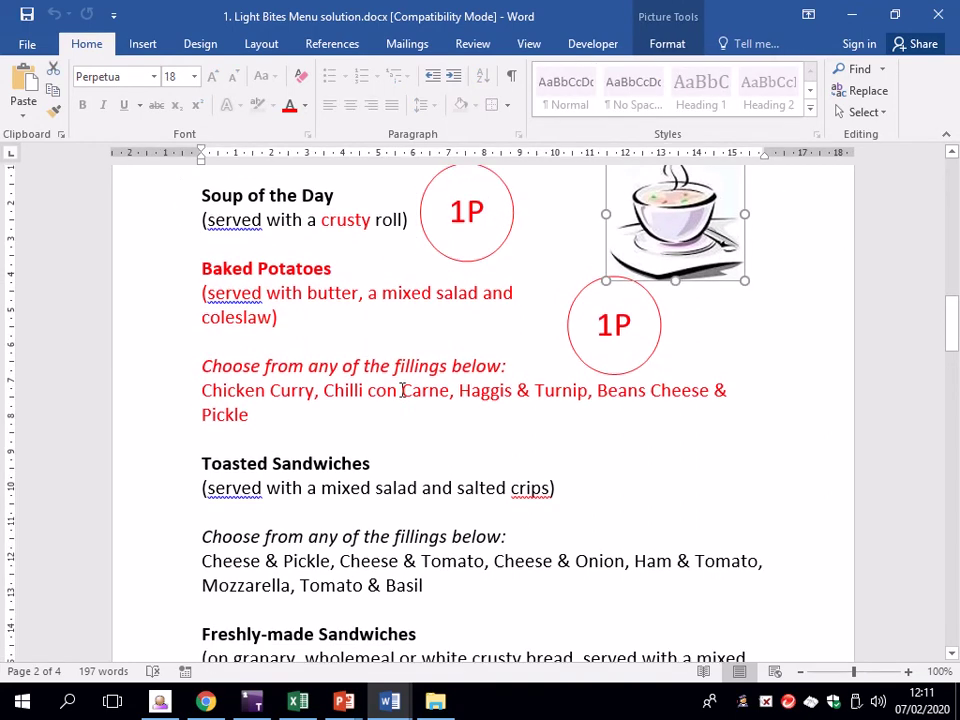
scroll(400, 390, "up", 1)
scroll(450, 378, "down", 2)
scroll(512, 367, "up", 2)
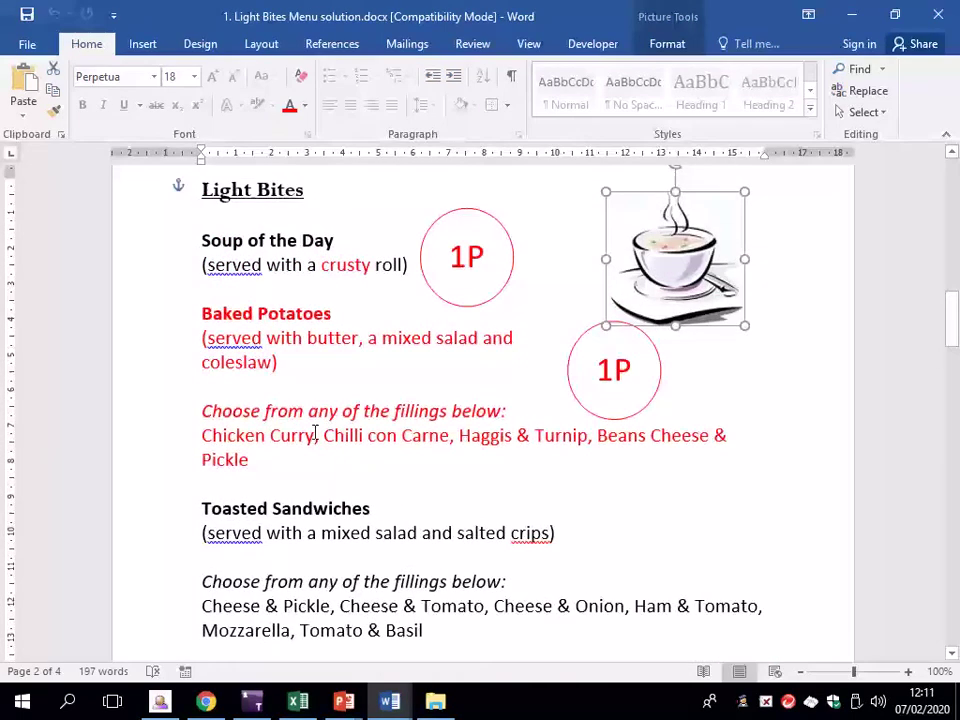
left_click_drag(321, 454, 225, 317)
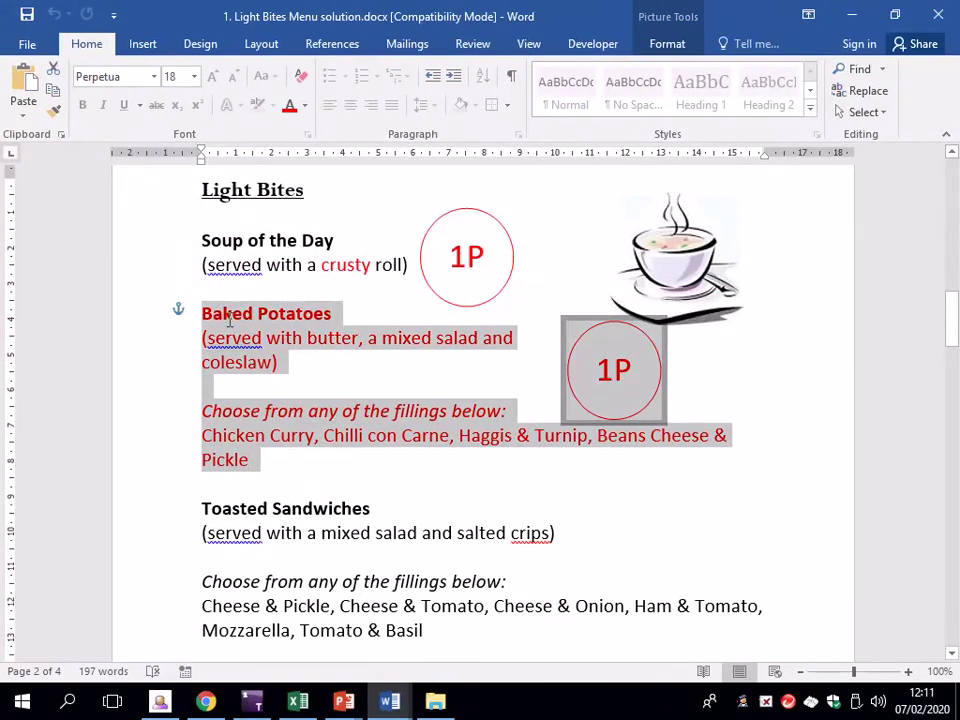
left_click(311, 407)
- Check the sandwich fillings, the Chicken Curry line and the plate-and-cutlery picture on page 4
mouse_move(952, 318)
left_mouse_down()
mouse_move(954, 450)
mouse_move(954, 340)
left_mouse_up()
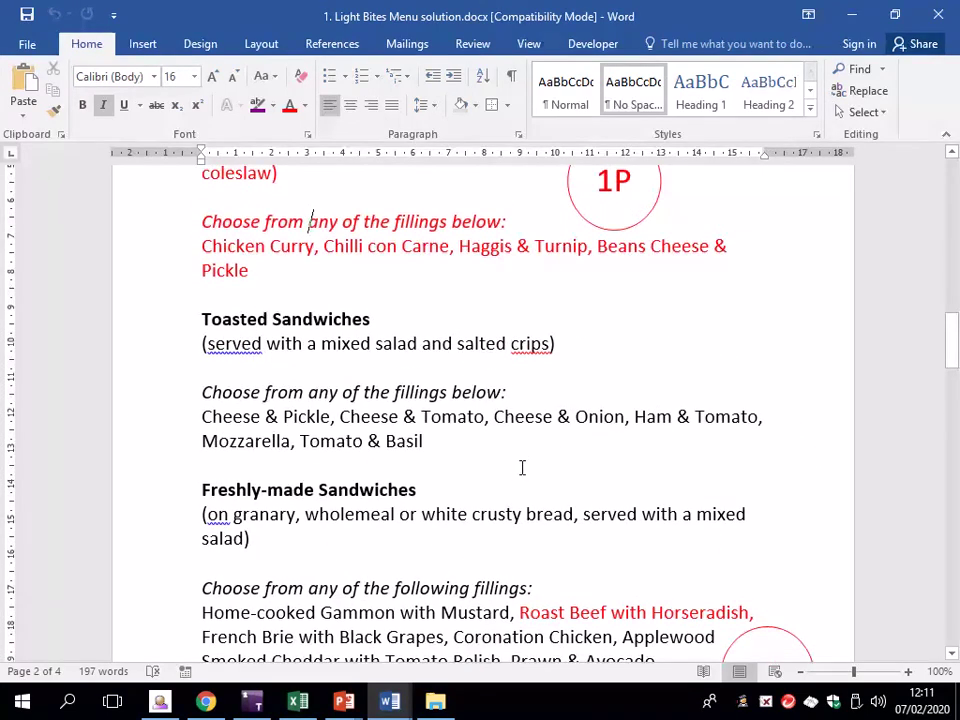
left_click(516, 467)
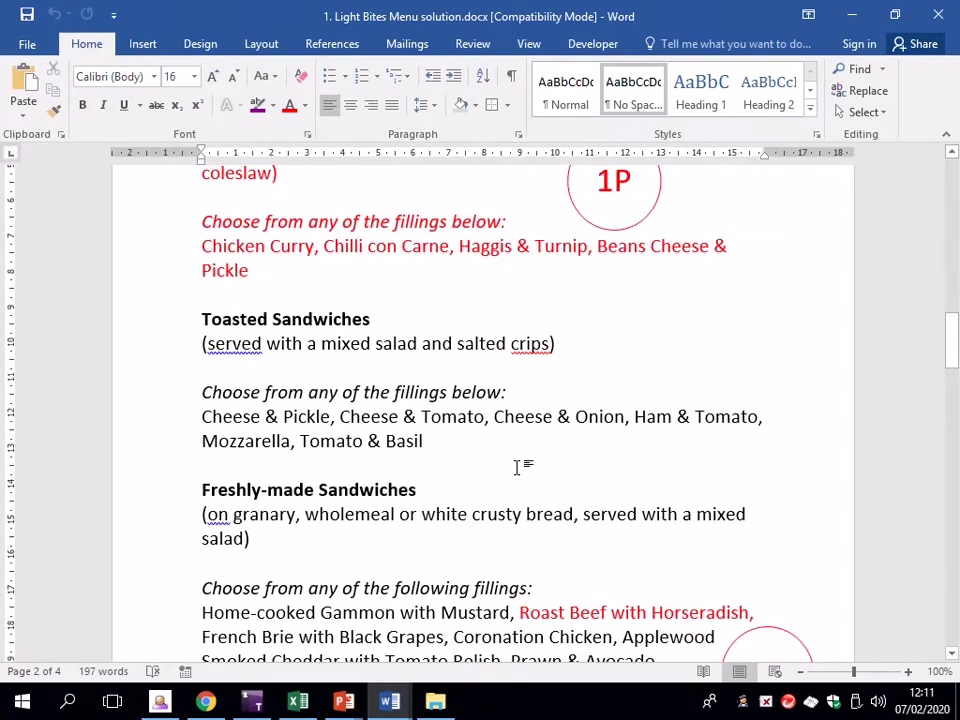
left_click(346, 246)
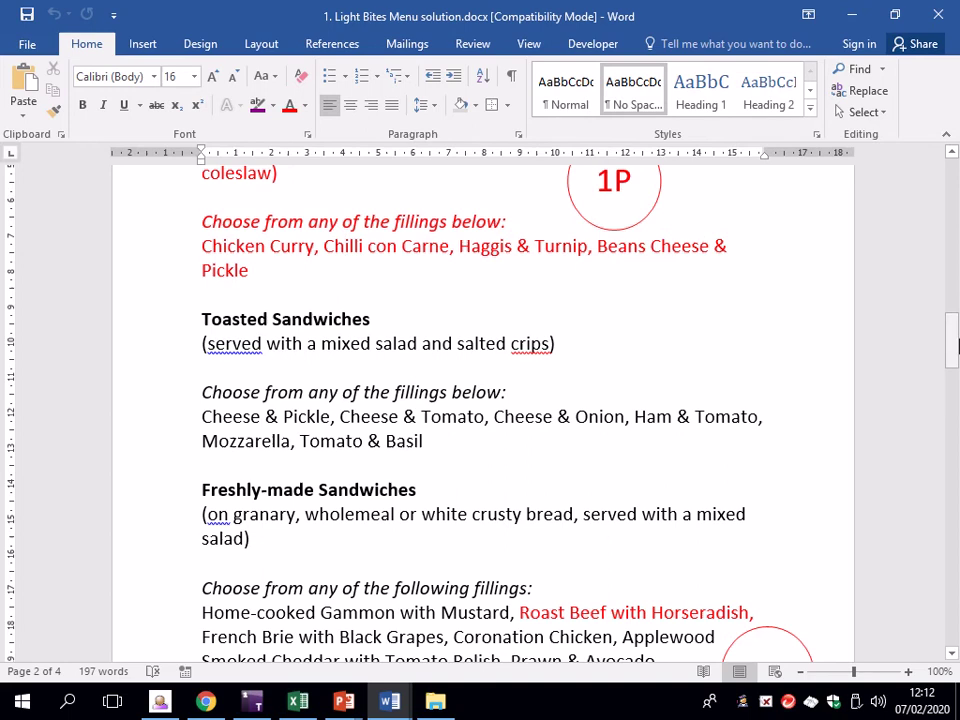
mouse_move(955, 345)
left_mouse_down()
mouse_move(939, 658)
mouse_move(937, 568)
mouse_move(940, 552)
mouse_move(949, 617)
mouse_move(955, 540)
mouse_move(957, 124)
mouse_move(955, 650)
mouse_move(955, 165)
mouse_move(934, 649)
mouse_move(955, 183)
left_mouse_up()
left_click(500, 515)
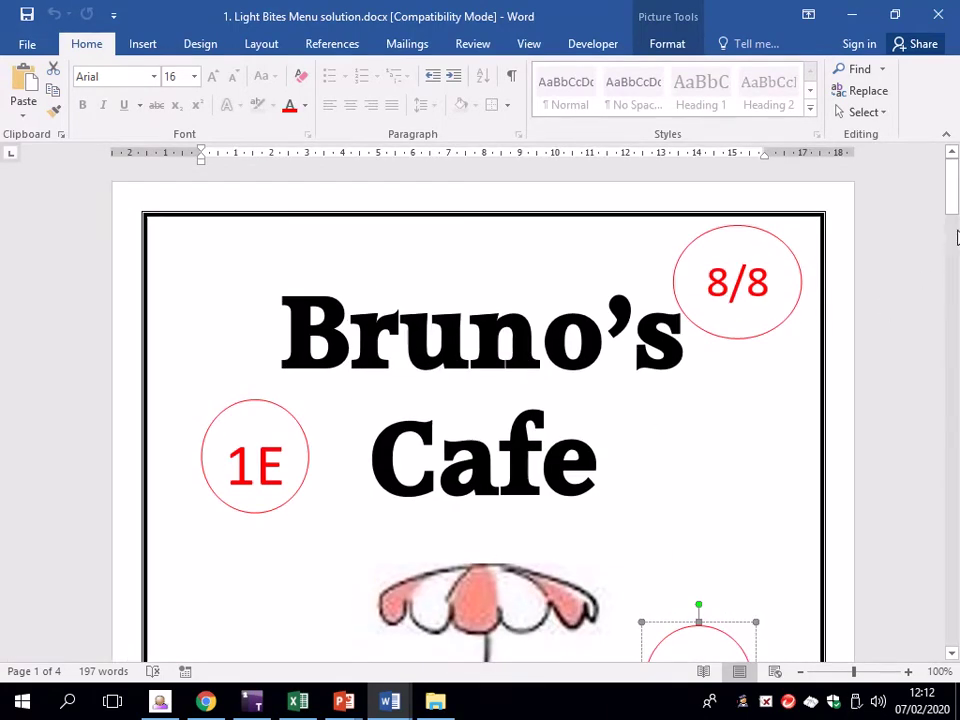
mouse_move(955, 237)
left_mouse_down()
mouse_move(950, 653)
mouse_move(953, 178)
left_mouse_up()
- In Word's print settings, try two pages per sheet with printing on both sides
left_click(27, 44)
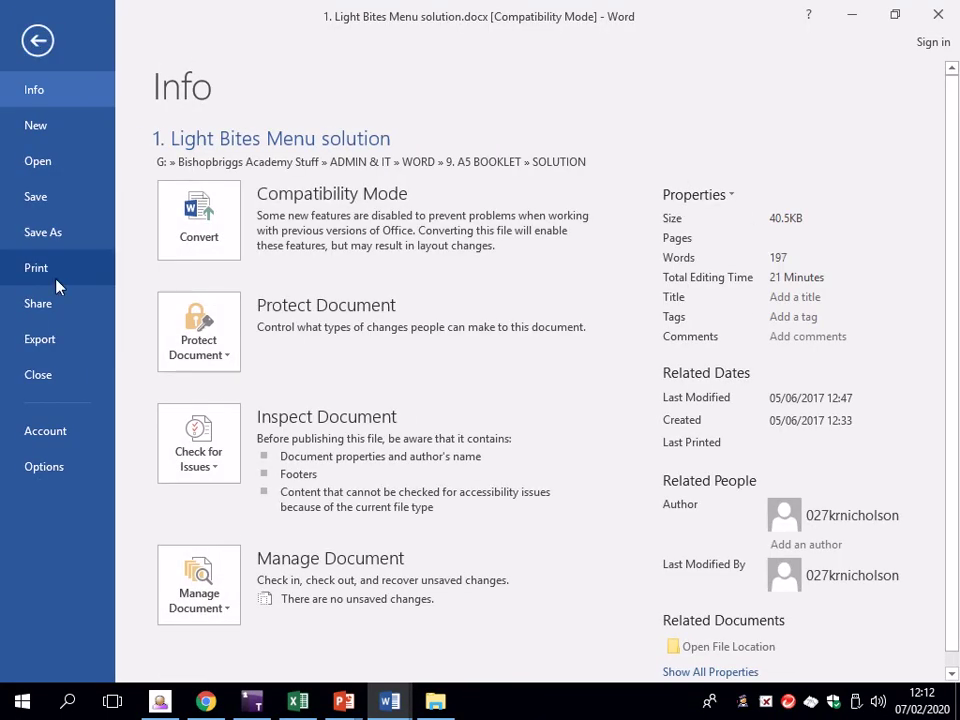
left_click(57, 284)
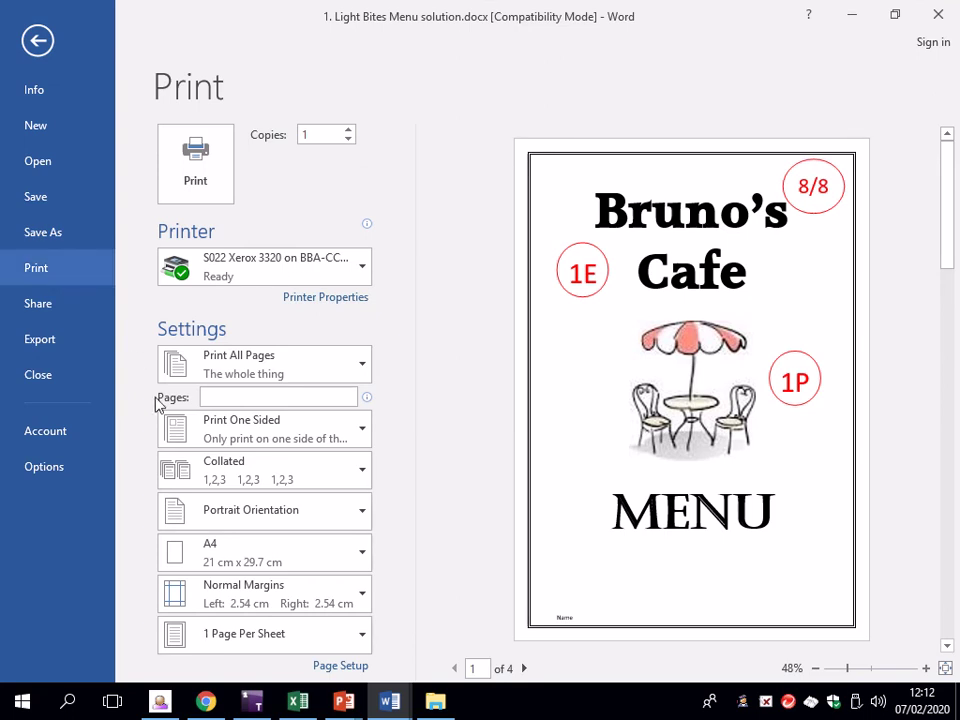
left_click(290, 645)
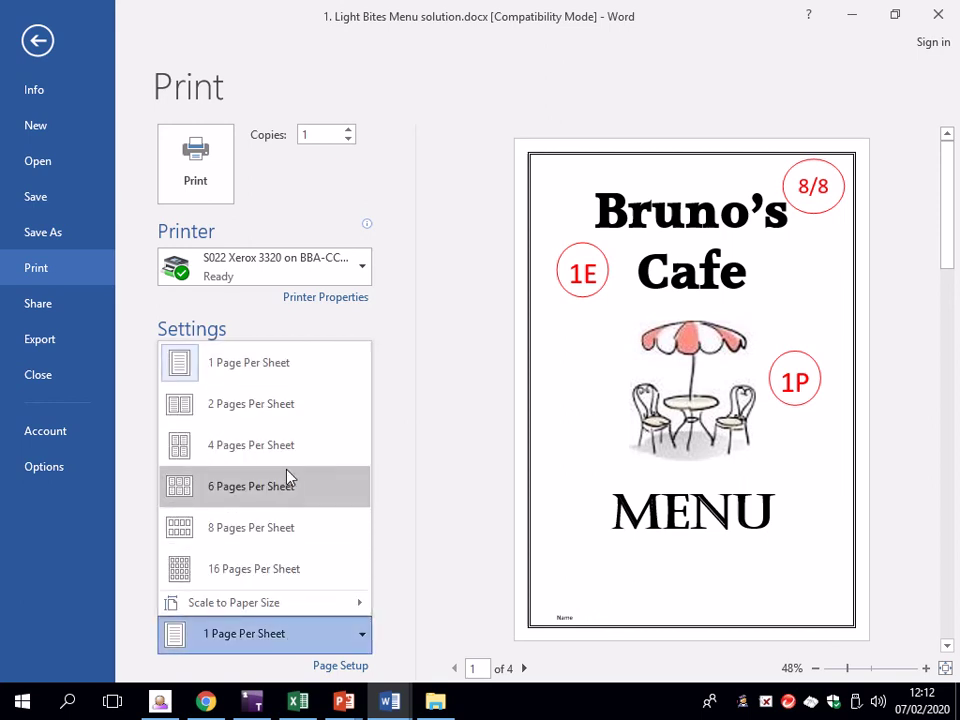
left_click(297, 405)
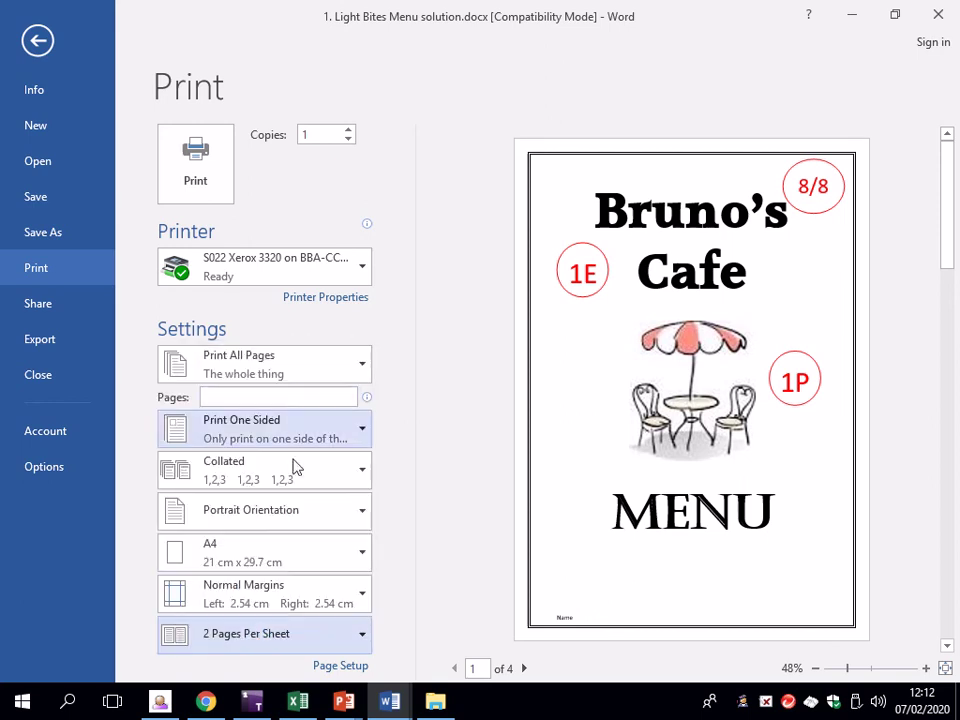
left_click(336, 440)
left_click(345, 514)
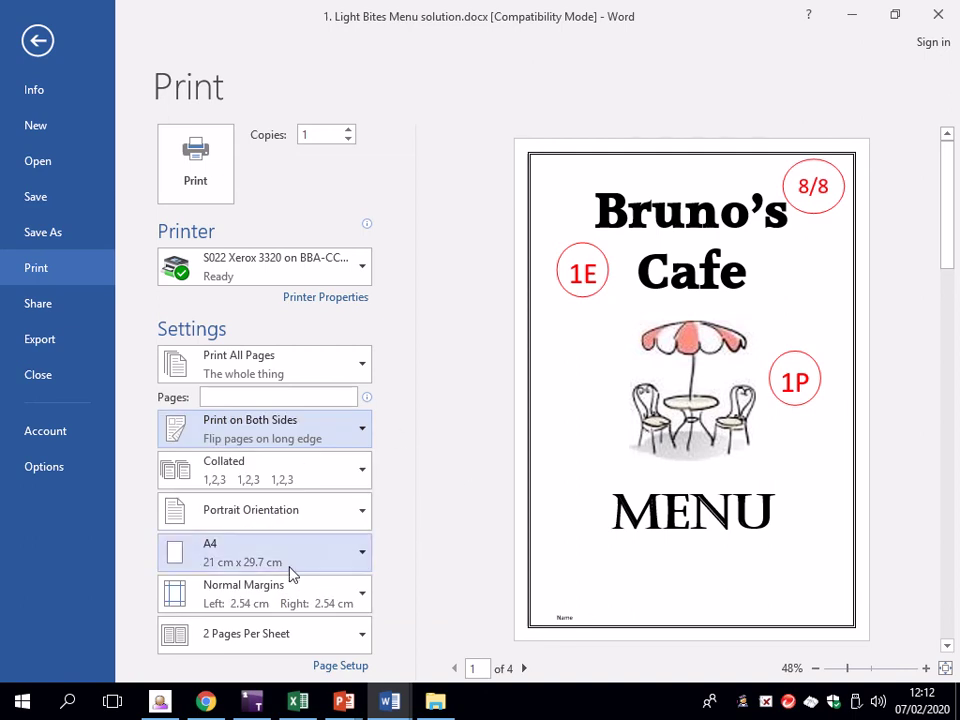
- Revert the print settings to one-sided printing and one page per sheet
left_click(333, 444)
left_click(328, 476)
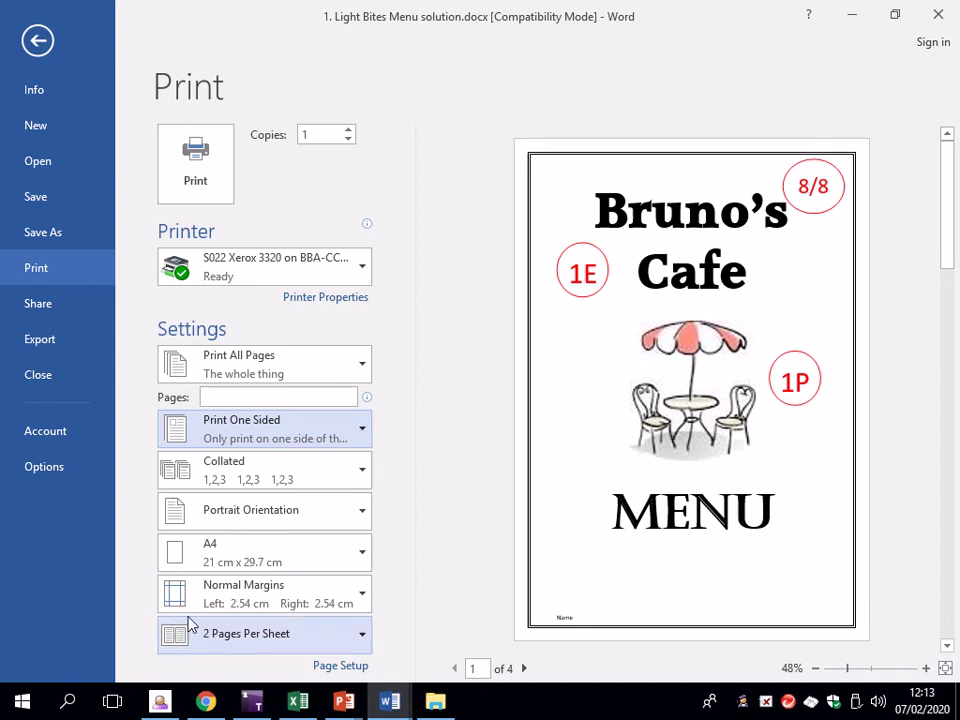
left_click(357, 645)
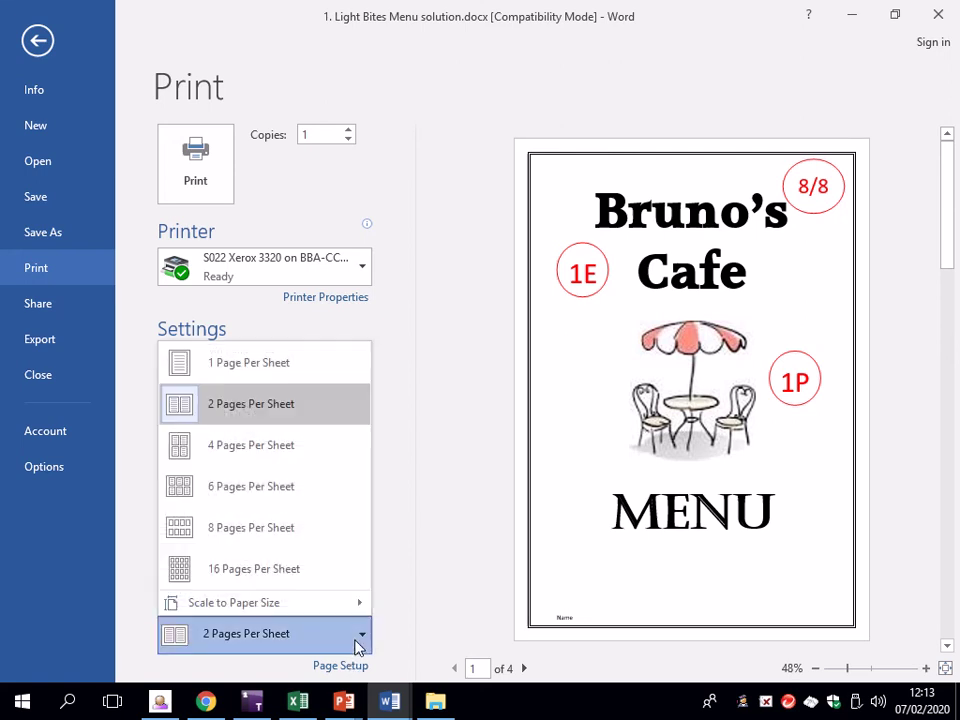
left_click(336, 370)
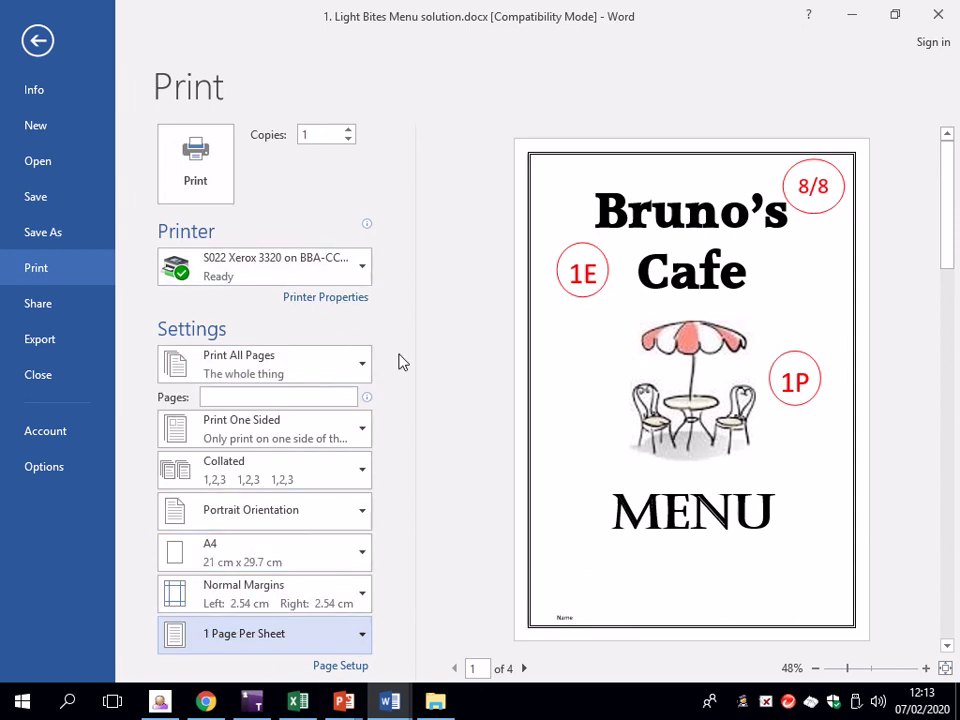
- In the Xerox printer properties, choose Booklet Layout under Page Layout and untick Page Borders
left_click(314, 304)
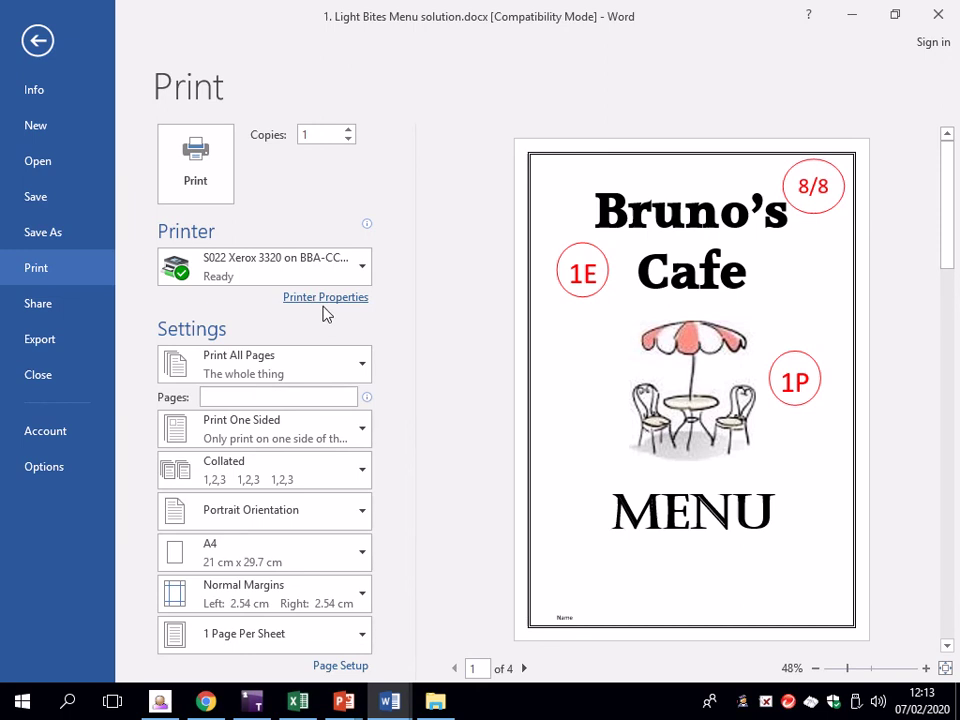
left_click(321, 297)
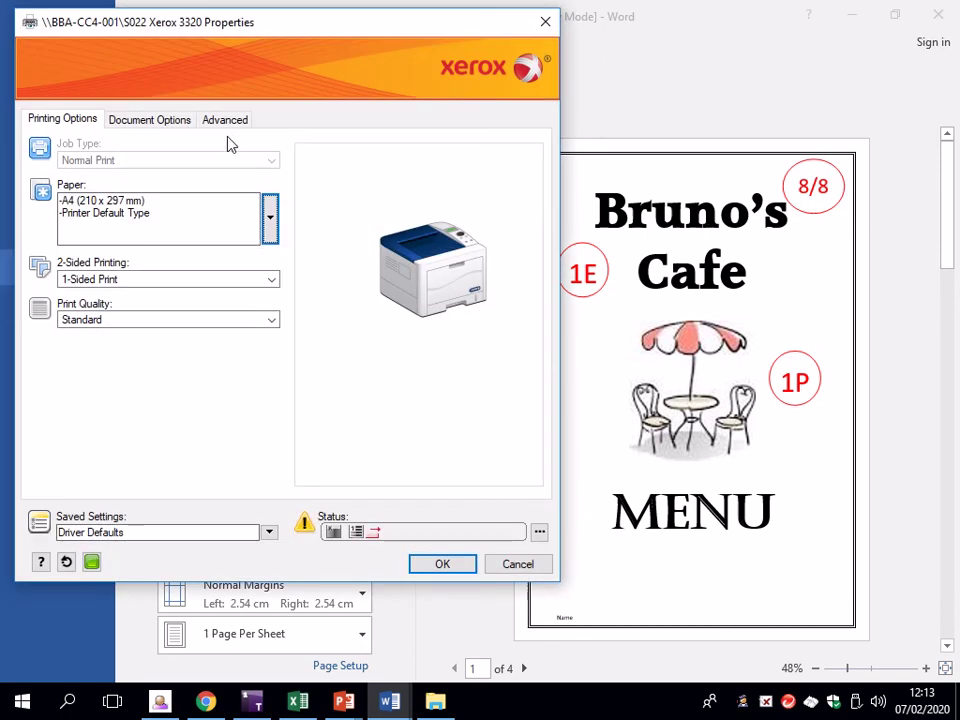
left_click(154, 120)
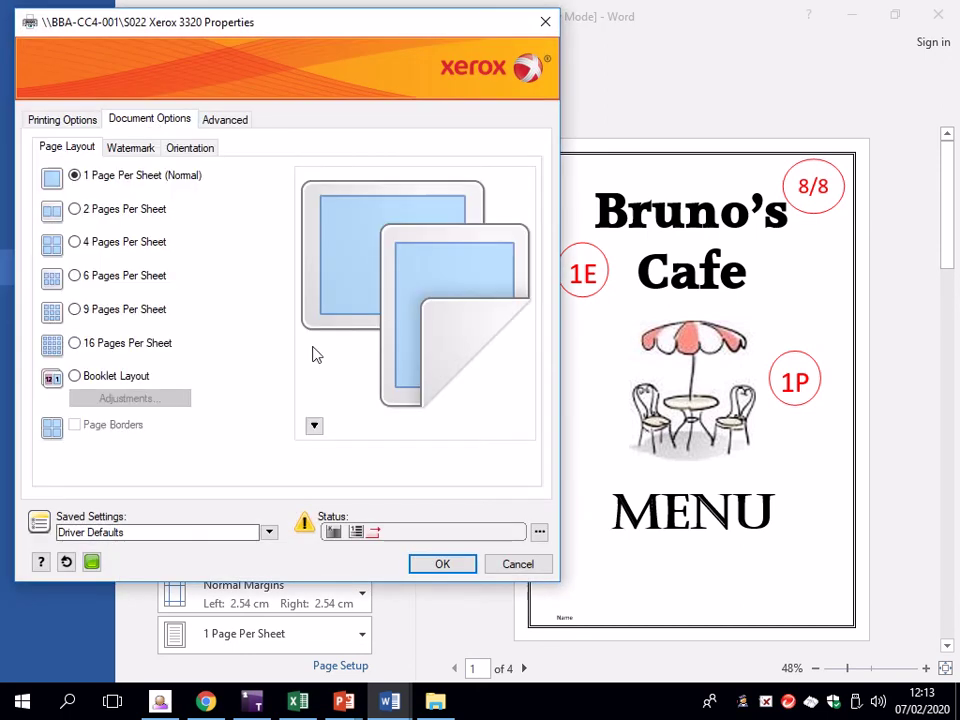
left_click(116, 380)
left_click(175, 237)
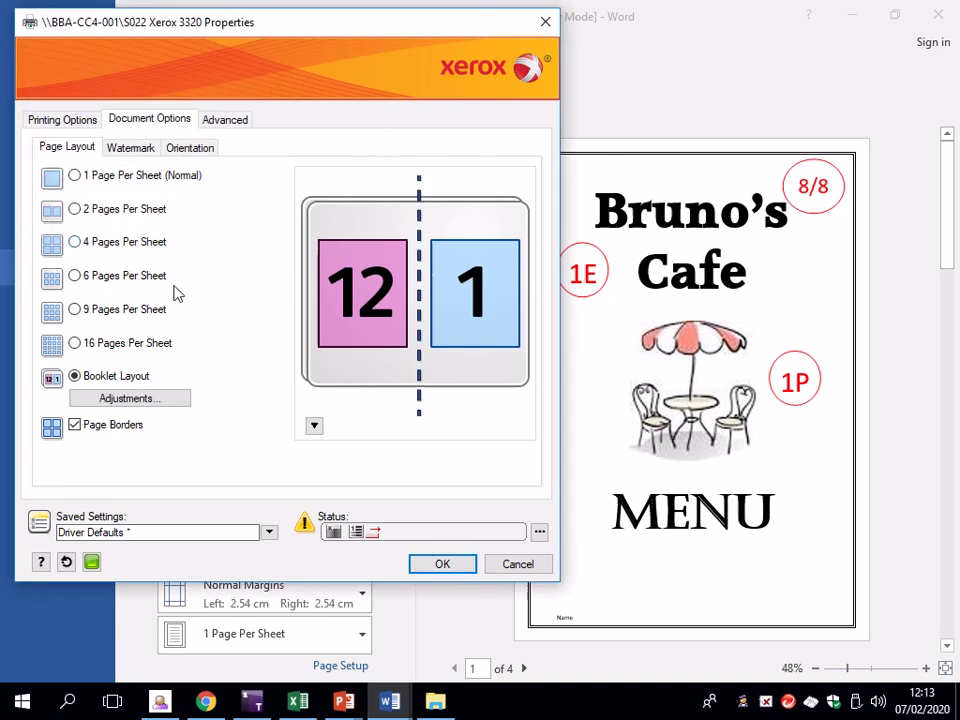
left_click(315, 425)
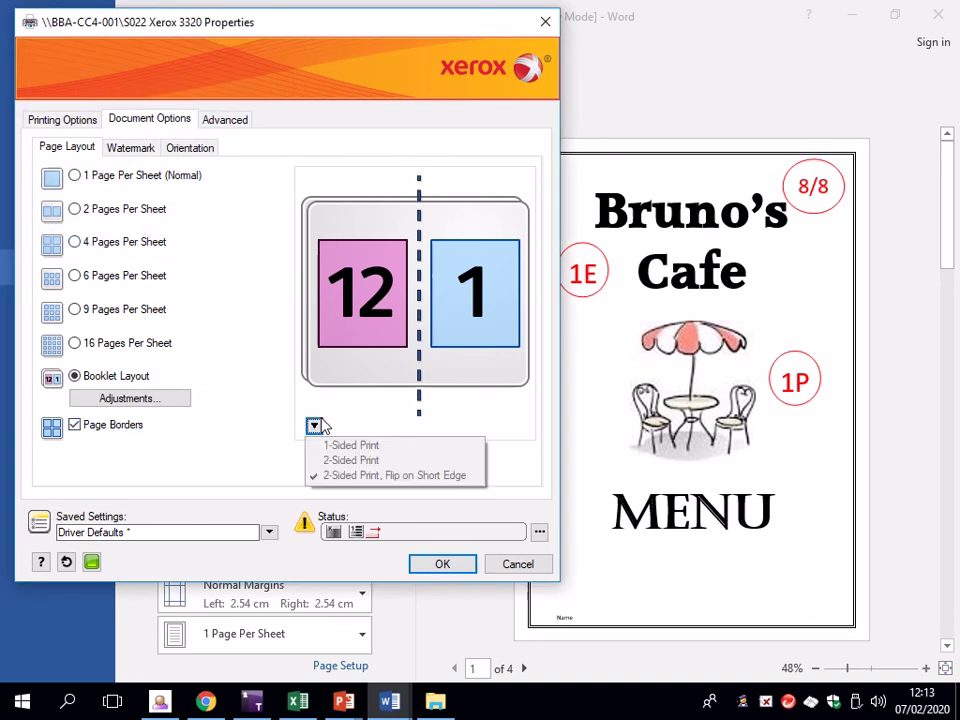
left_click(306, 478)
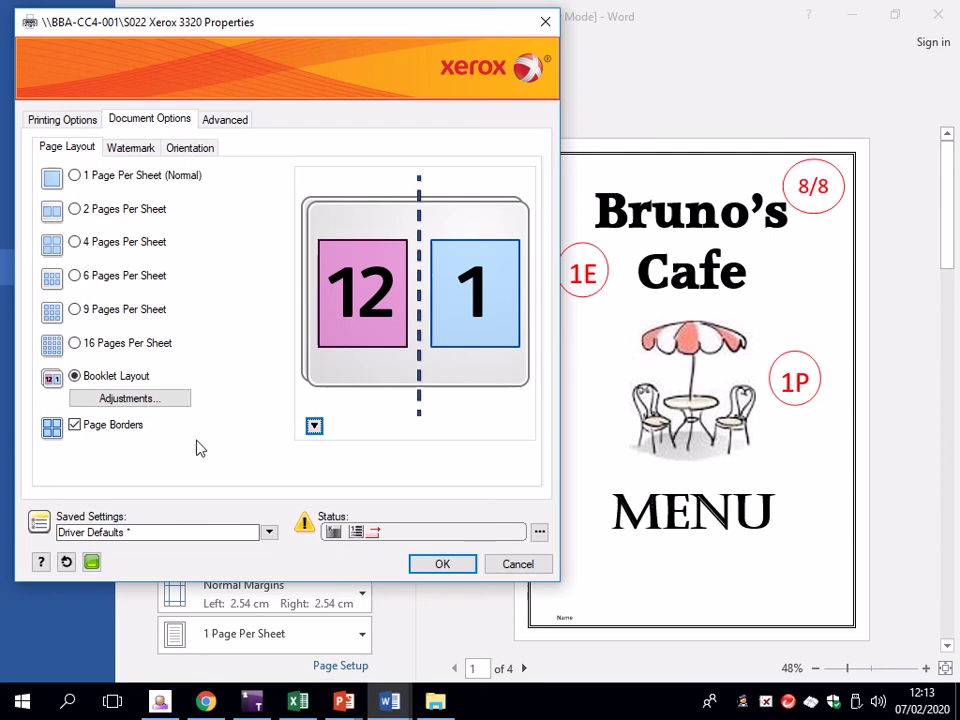
left_click(90, 430)
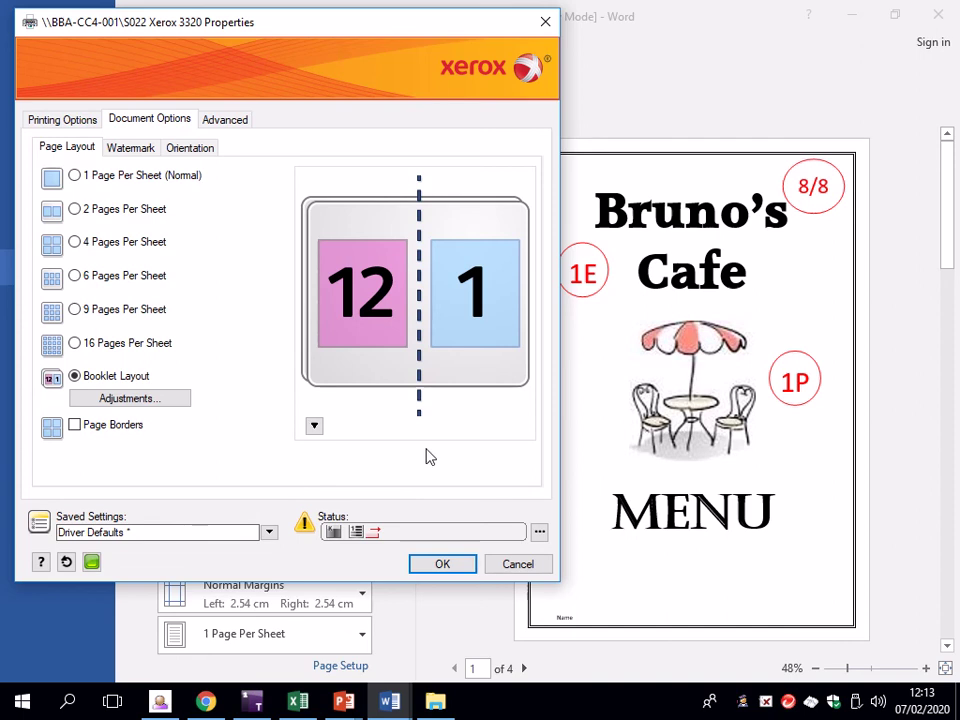
left_click(445, 566)
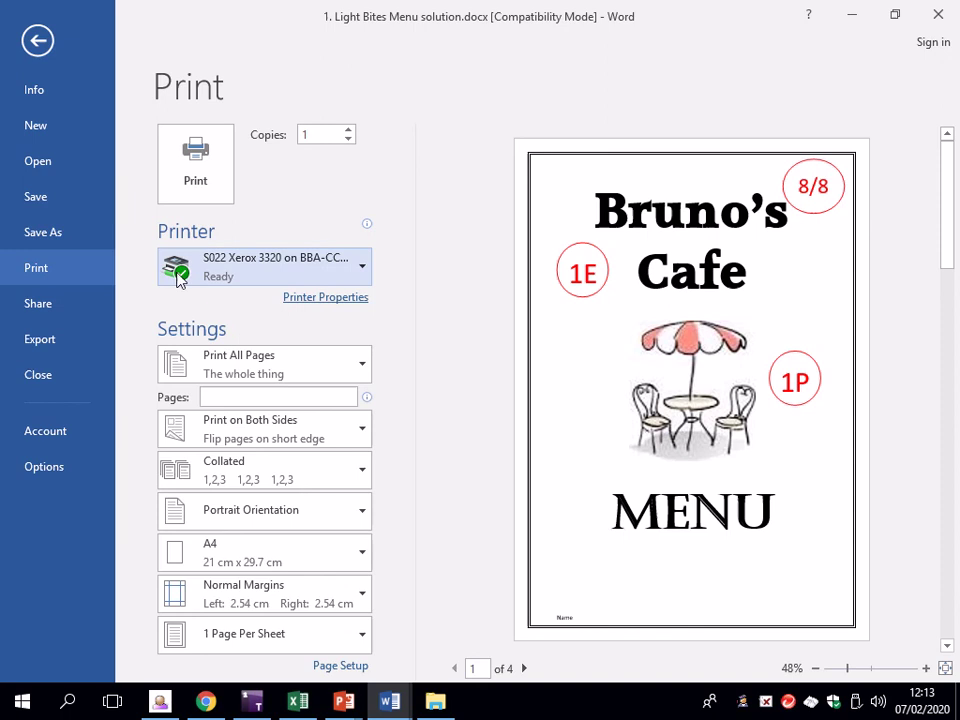
left_click(527, 668)
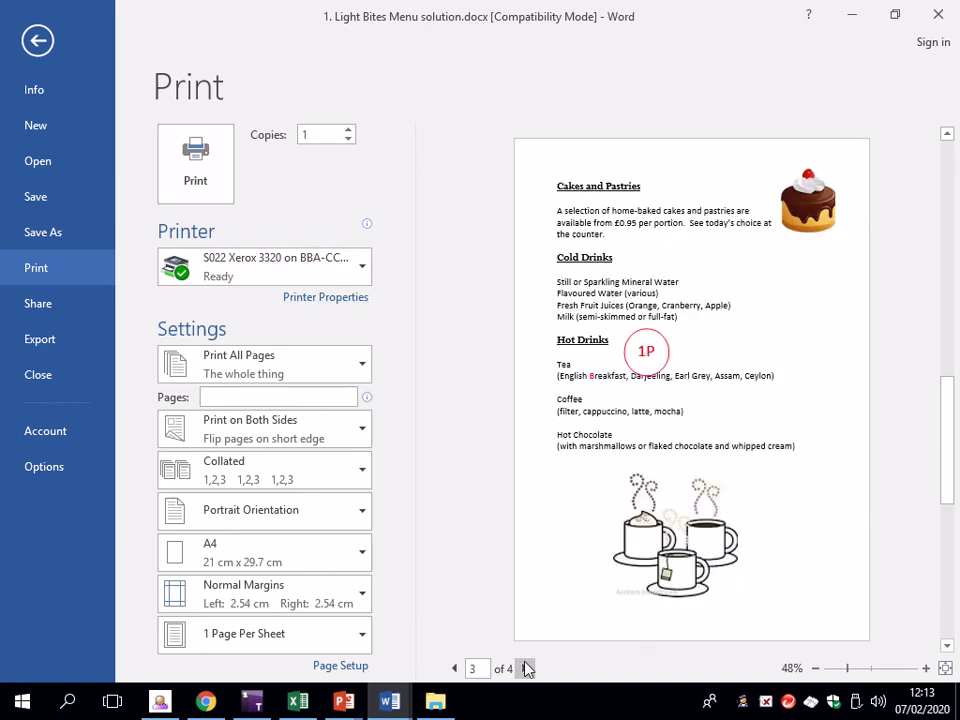
left_click(527, 668)
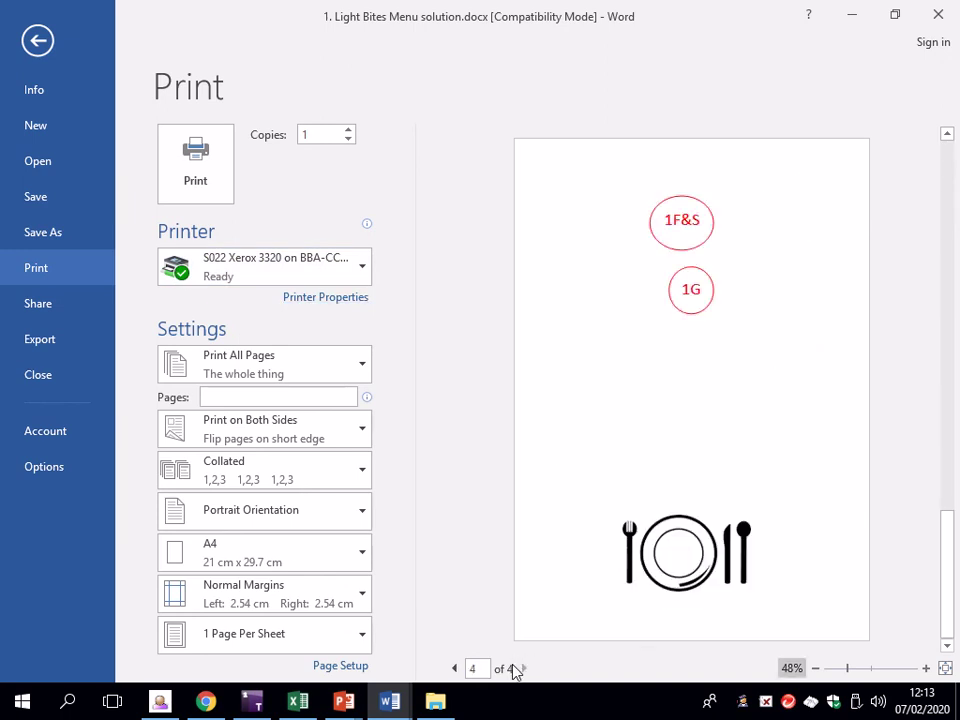
left_click(455, 668)
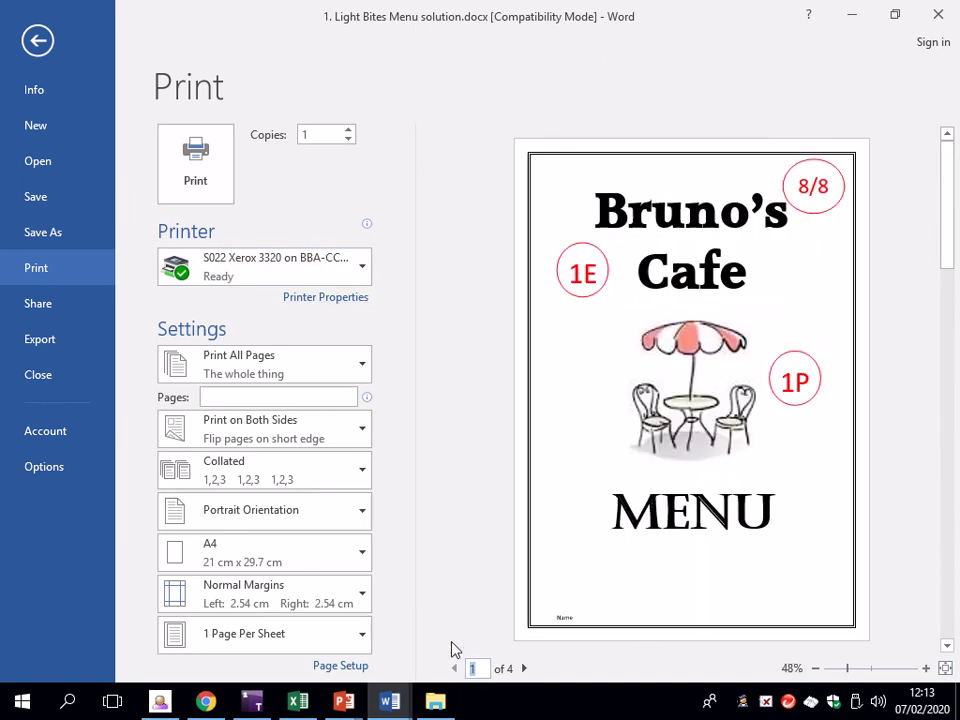